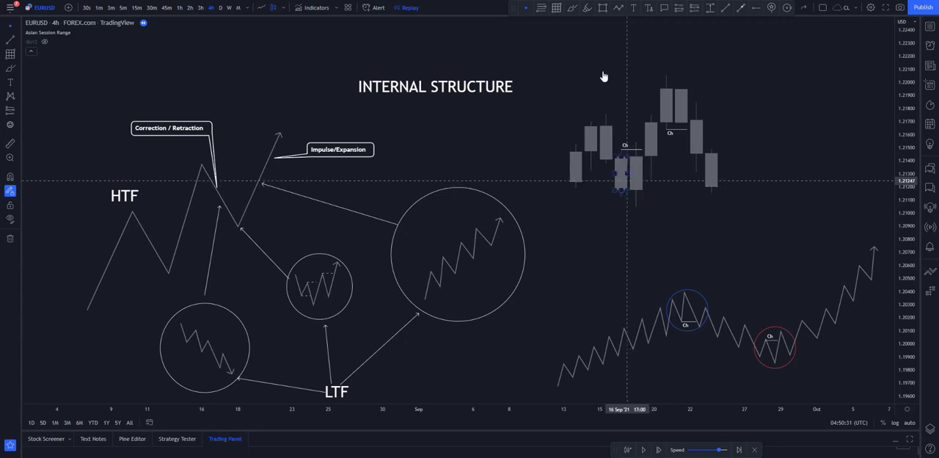
Deselect the small stray drawing beside the internal-structure candles
click(603, 76)
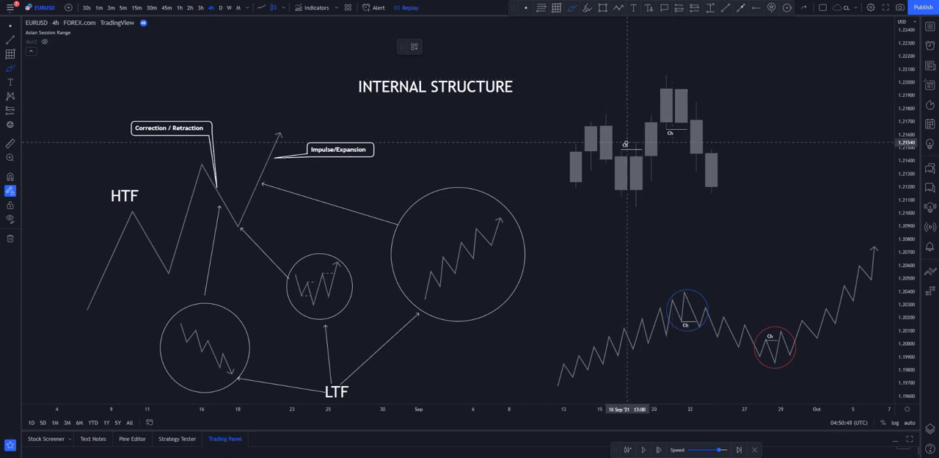
mouse_move(626, 144)
mouse_down()
mouse_move(651, 207)
mouse_move(660, 169)
mouse_up()
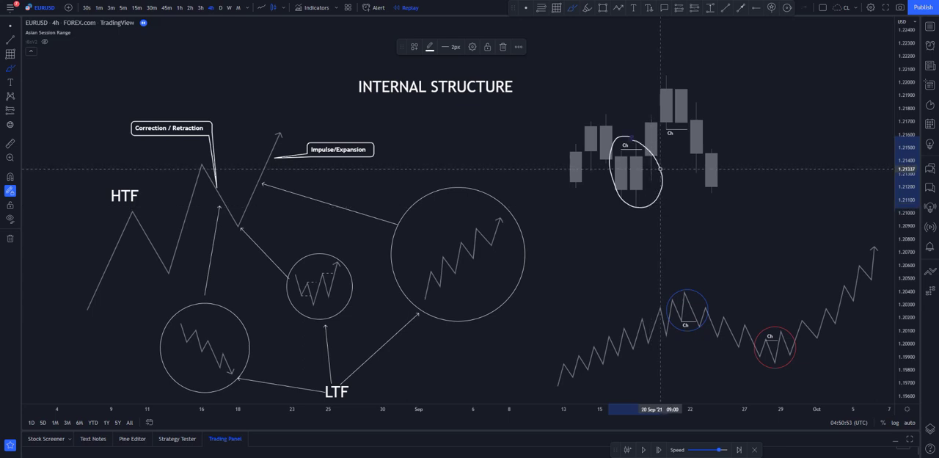
key(ctrl+z)
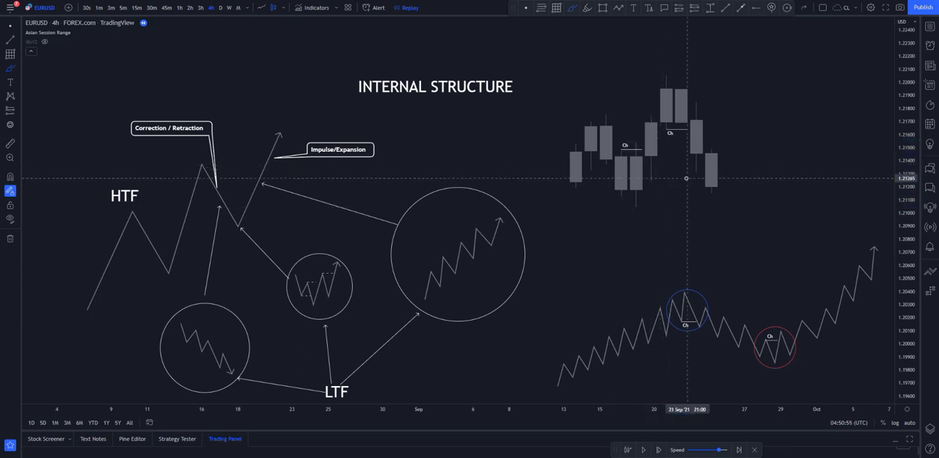
click(642, 151)
click(656, 218)
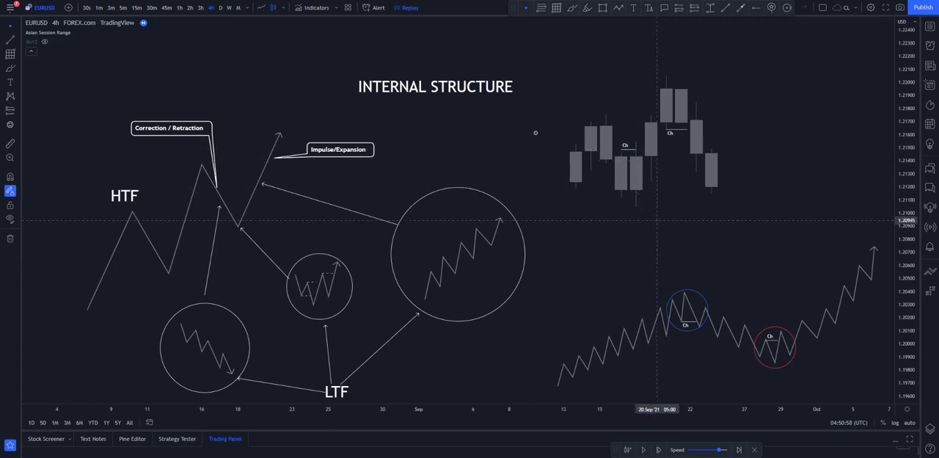
click(571, 9)
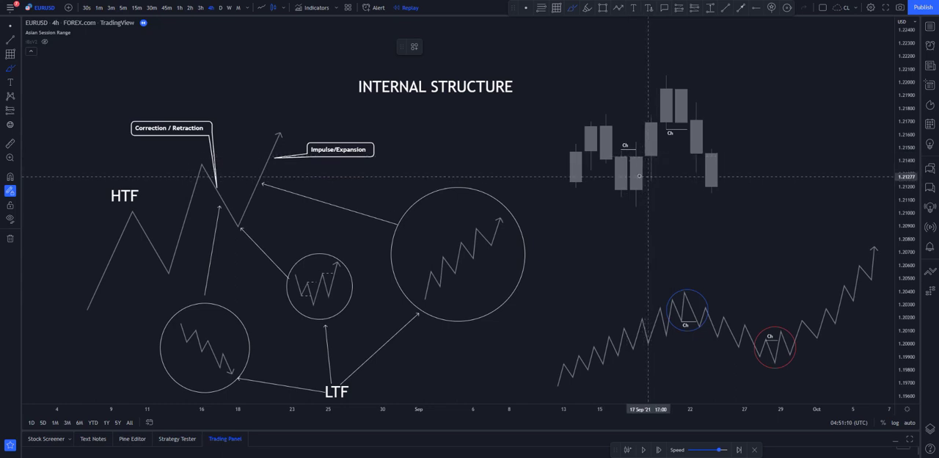
mouse_move(632, 176)
mouse_down()
mouse_move(658, 178)
mouse_move(651, 117)
mouse_up()
key(ctrl+z)
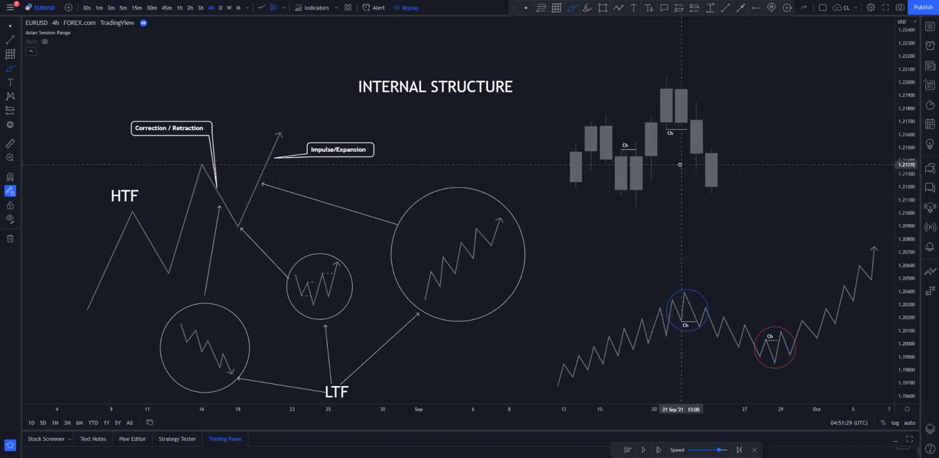
Brush a mark under the left candles, a line by the Ch label, and a rising curve
click(627, 198)
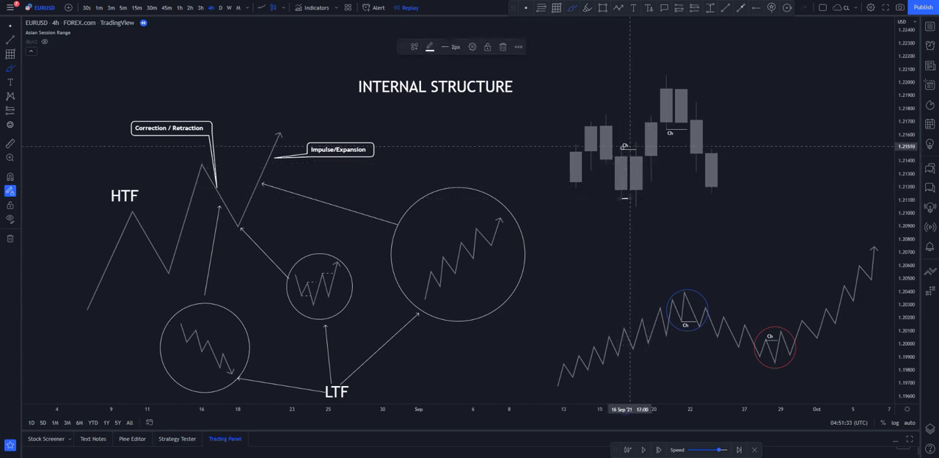
drag(624, 149, 635, 149)
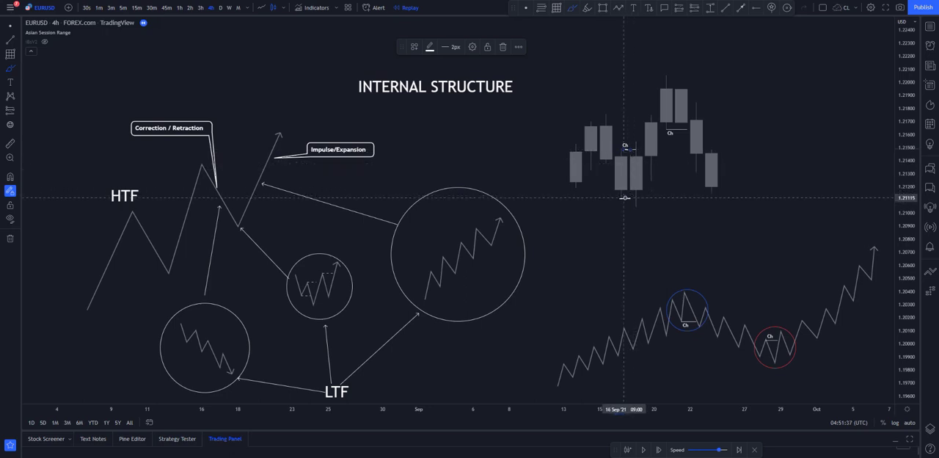
mouse_move(623, 198)
mouse_down()
mouse_move(632, 168)
mouse_move(635, 204)
mouse_move(639, 147)
mouse_move(632, 150)
mouse_move(651, 197)
mouse_move(651, 117)
mouse_up()
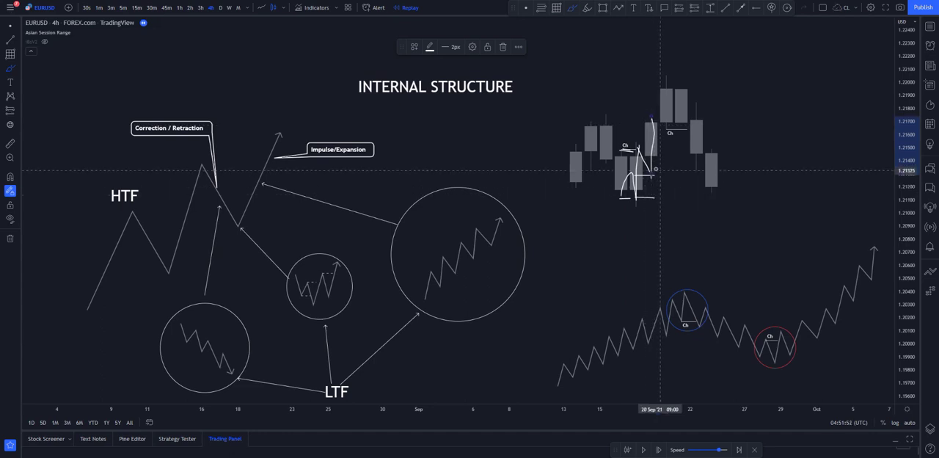
Brush a loop at the break, a high mark, an arc under Ch, the drop, a wick circle and a low mark
drag(655, 170, 651, 165)
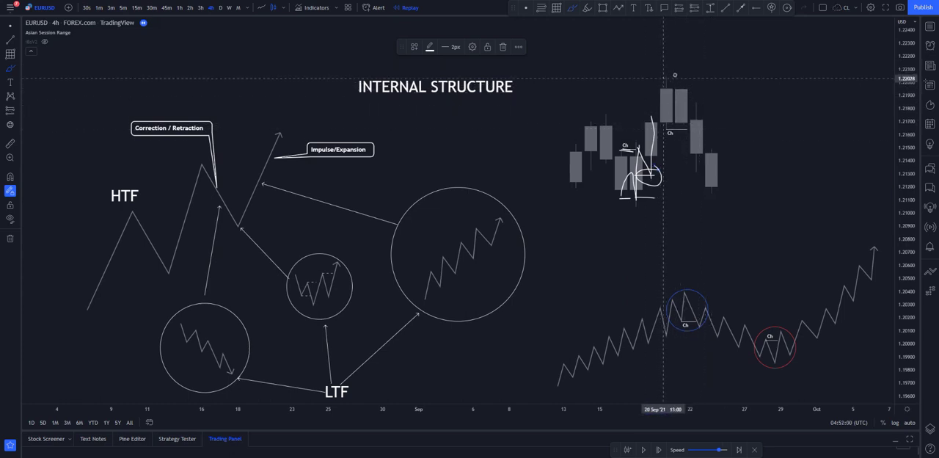
drag(666, 77, 674, 76)
drag(667, 142, 676, 141)
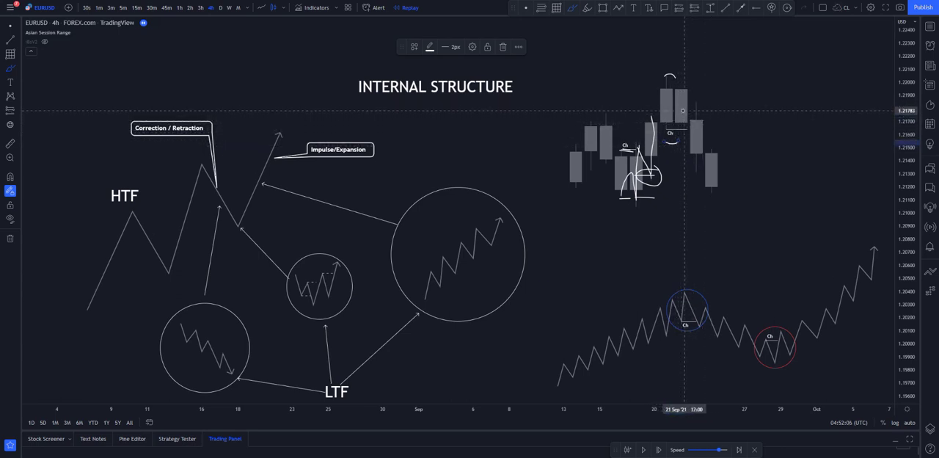
drag(685, 110, 695, 152)
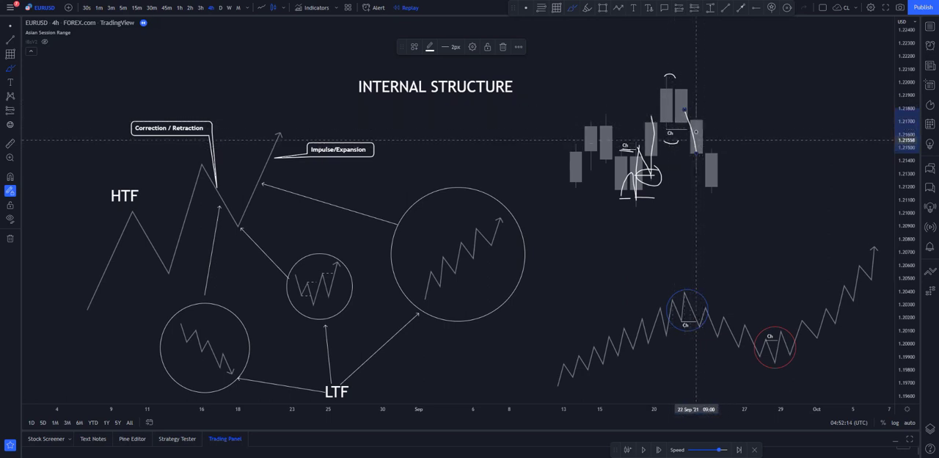
mouse_move(703, 128)
mouse_down()
mouse_move(696, 151)
mouse_move(694, 103)
mouse_move(699, 116)
mouse_up()
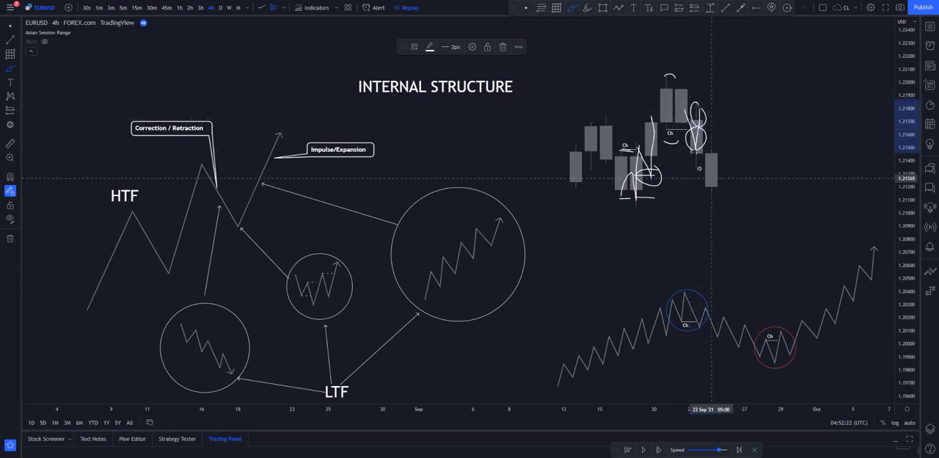
mouse_move(692, 172)
mouse_down()
mouse_move(711, 173)
mouse_move(723, 195)
mouse_up()
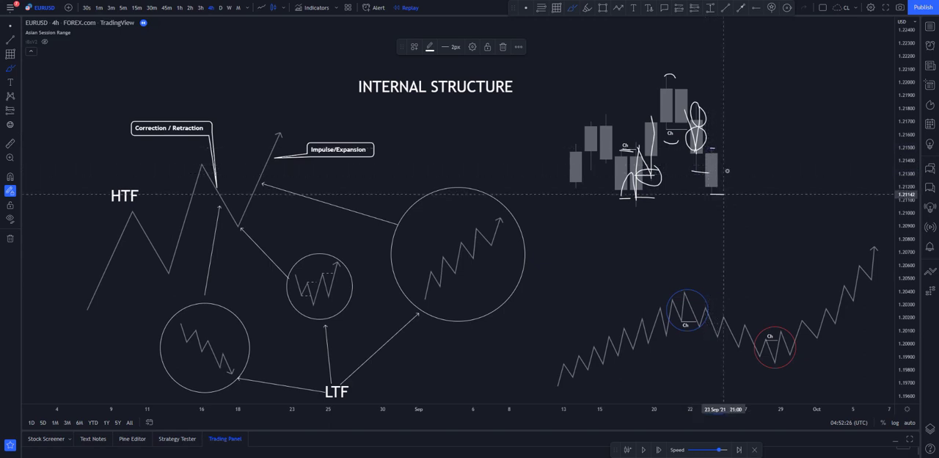
Brush a large oval around the whole candle sketch, deselect it, then undo it
mouse_move(700, 71)
mouse_down()
mouse_move(591, 221)
mouse_move(673, 56)
mouse_up()
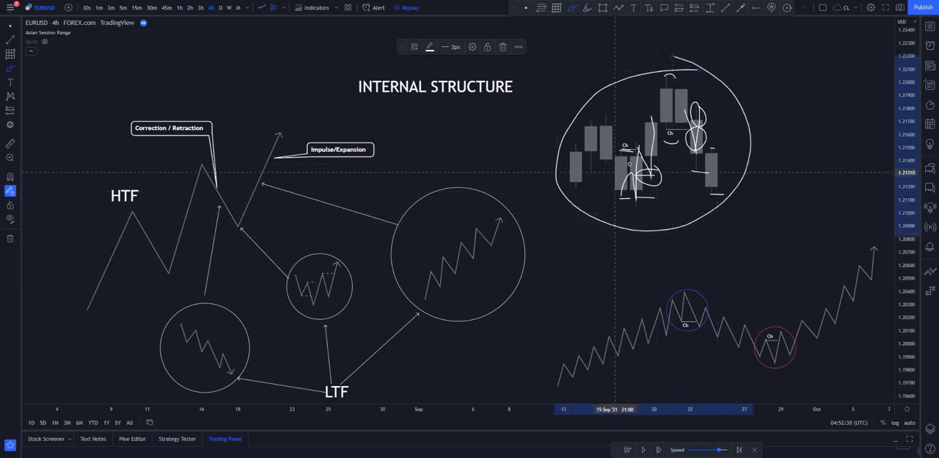
key(Escape)
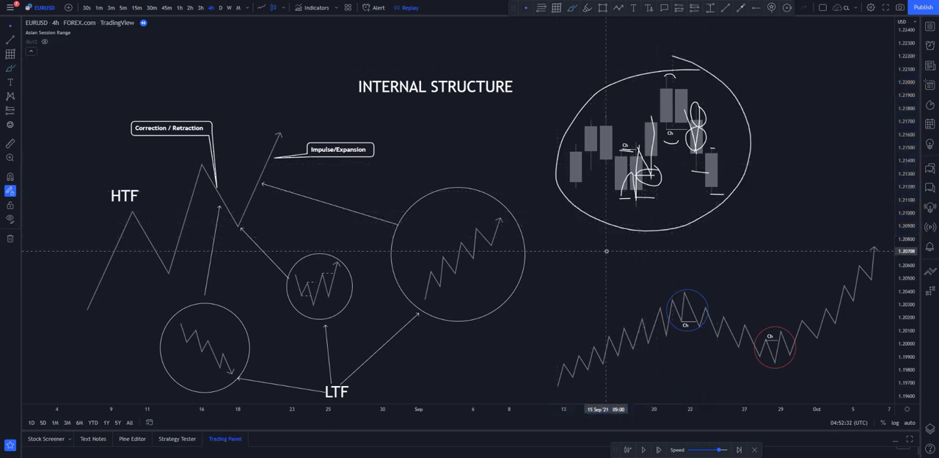
key(ctrl+z)
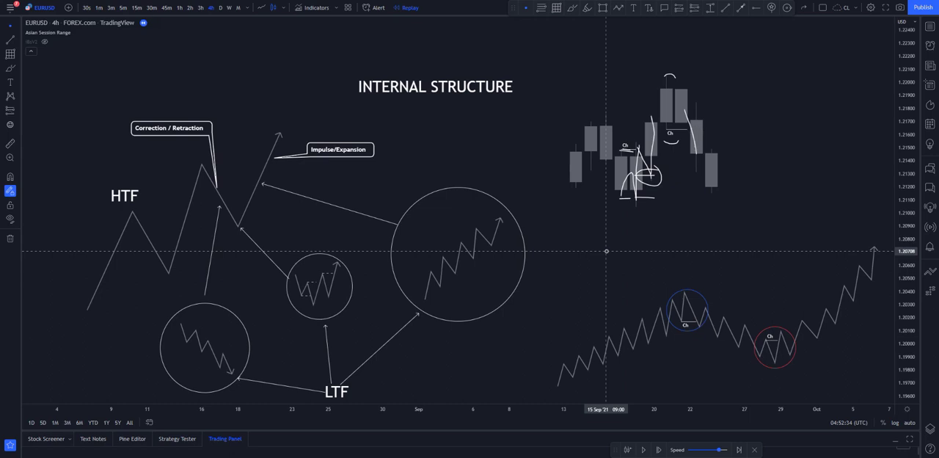